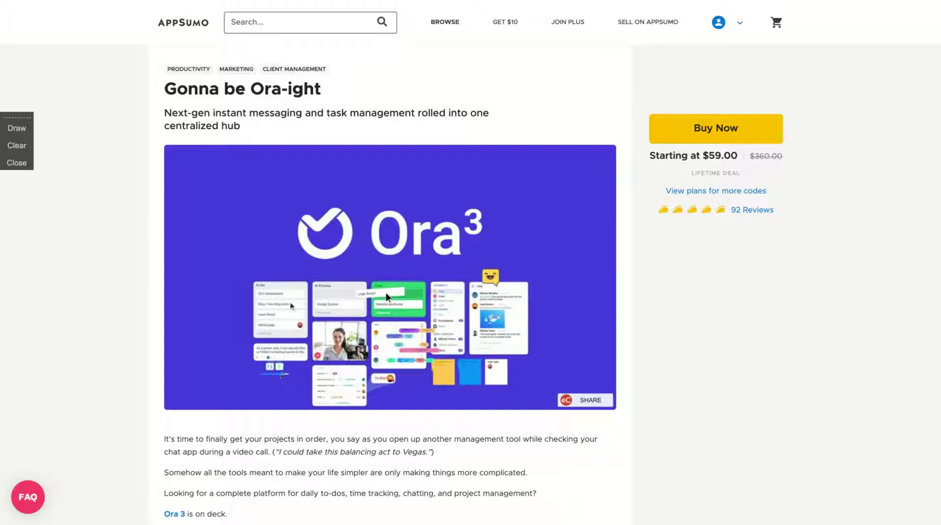
- Examine the Ora deal's terms, included features and plan tiers, including the code quantities offered for the Multiple plan
{"action": "scroll", "coordinate": [282, 320], "scroll_direction": "down", "scroll_amount": 20}
{"action": "scroll", "coordinate": [282, 320], "scroll_direction": "down", "scroll_amount": 10}
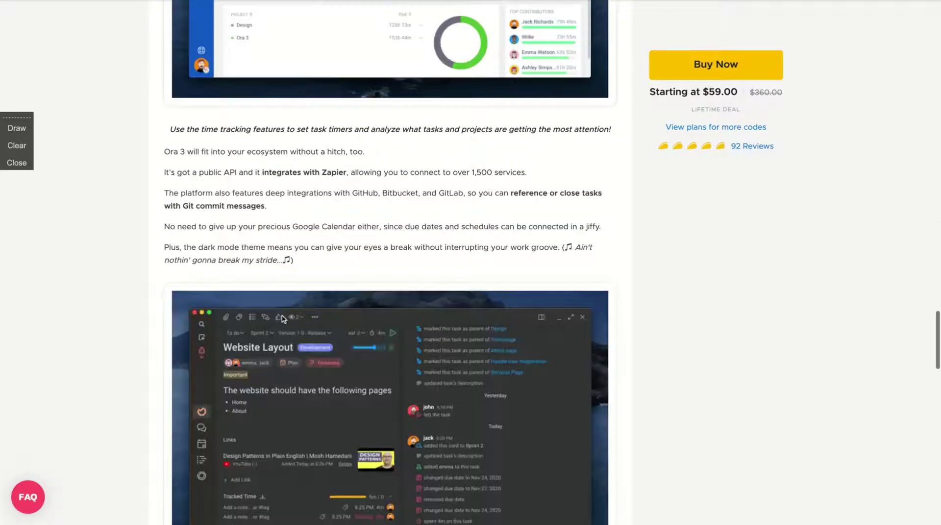
{"action": "scroll", "coordinate": [391, 279], "scroll_direction": "down", "scroll_amount": 2}
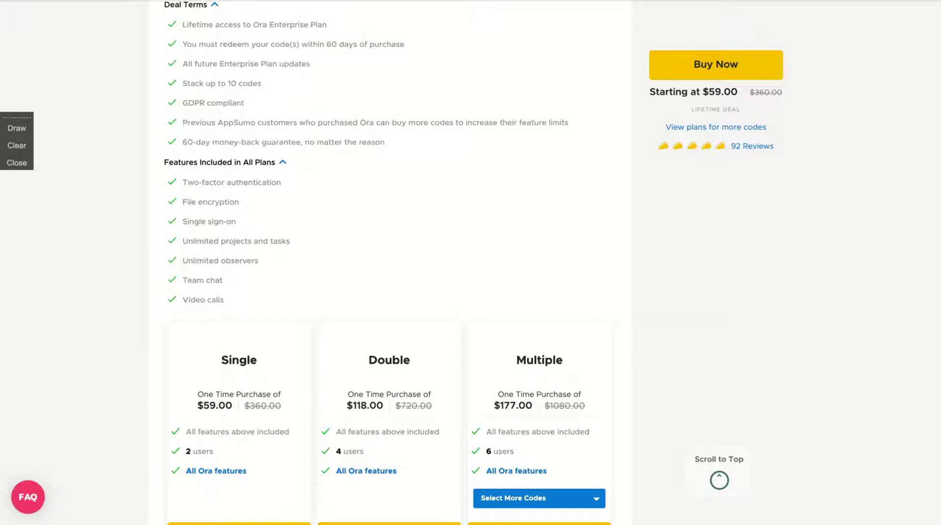
{"action": "scroll", "coordinate": [470, 263], "scroll_direction": "down", "scroll_amount": 2}
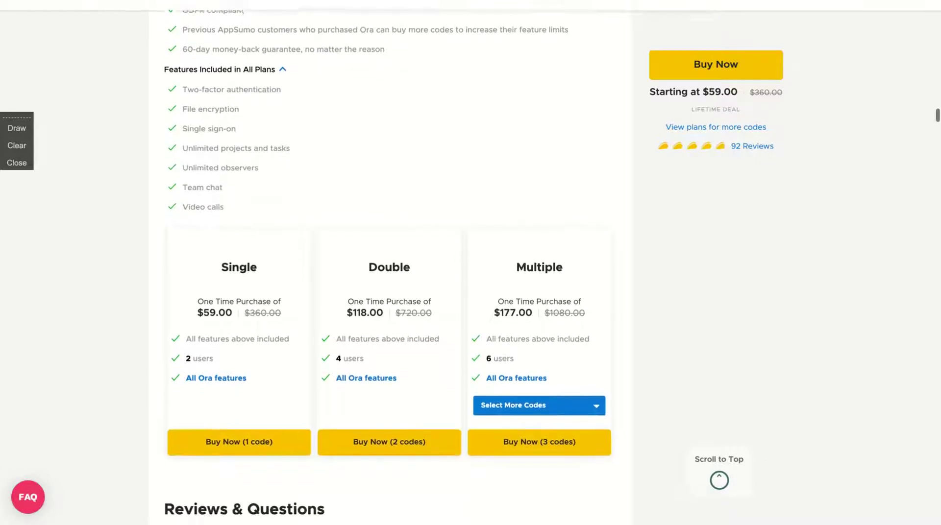
{"action": "scroll", "coordinate": [424, 207], "scroll_direction": "up", "scroll_amount": 3}
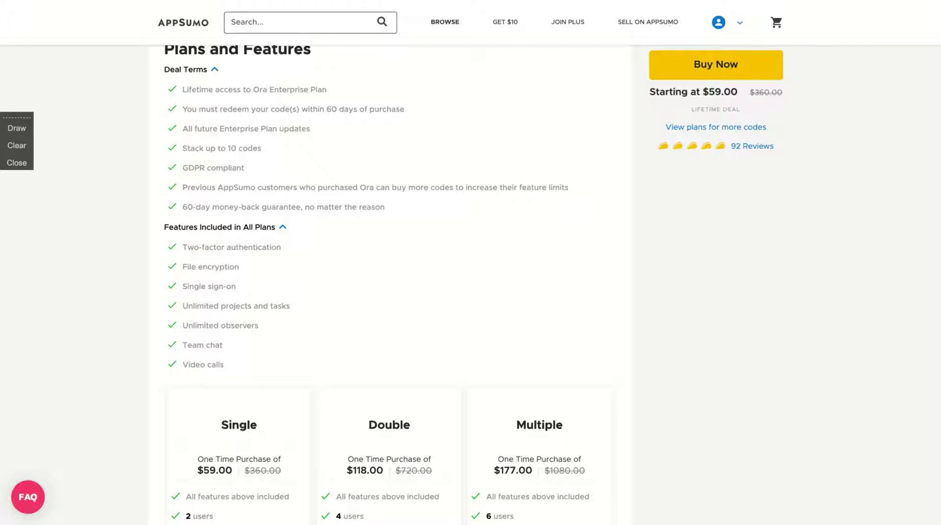
{"action": "scroll", "coordinate": [471, 263], "scroll_direction": "down", "scroll_amount": 4}
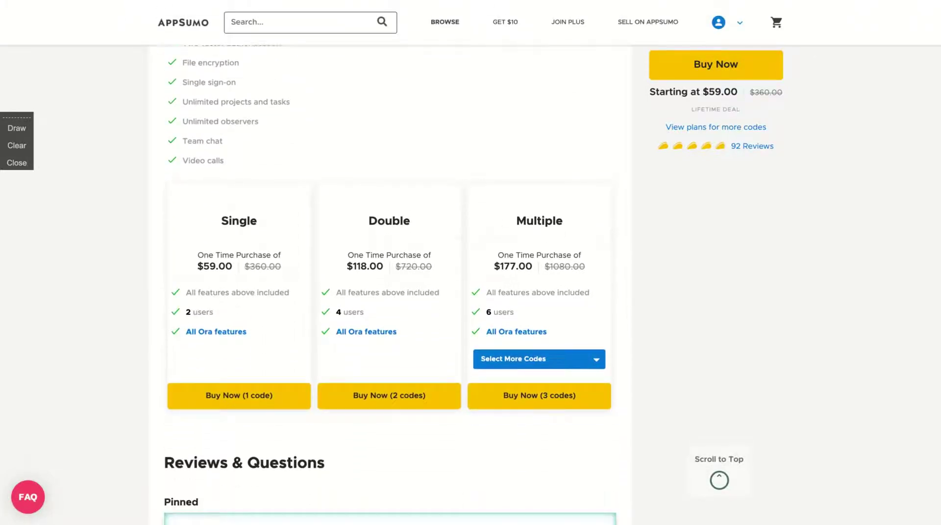
{"action": "left_click", "coordinate": [495, 360]}
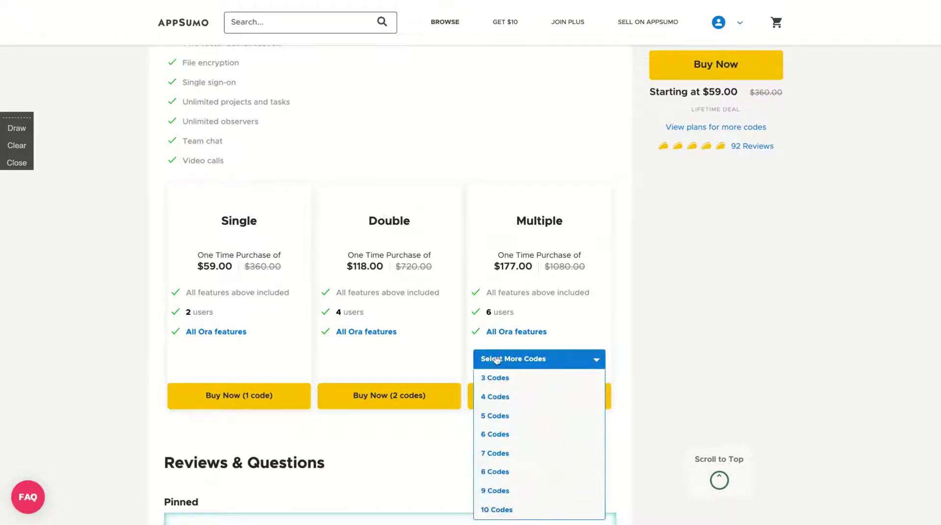
{"action": "left_click", "coordinate": [501, 517]}
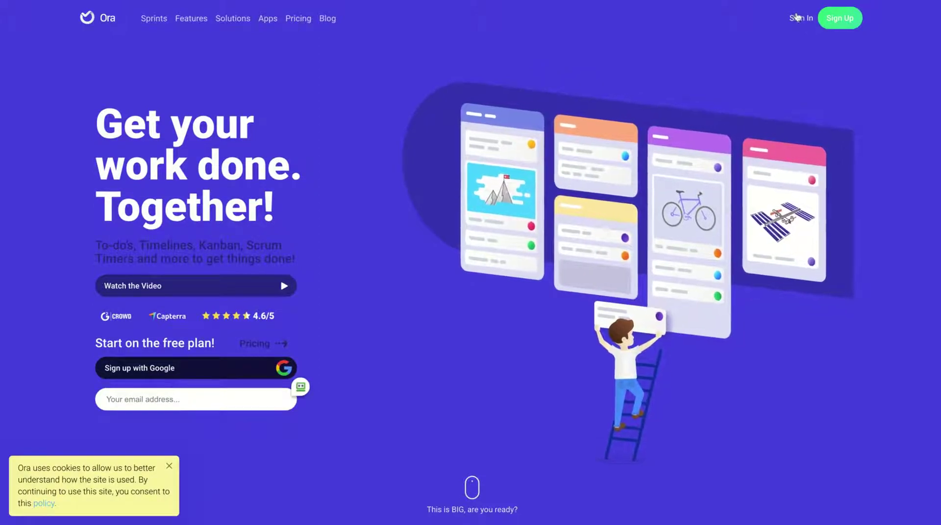
- Sign in to Ora from its website and dismiss the getting-started checklist and the help tip
{"action": "left_click", "coordinate": [796, 18]}
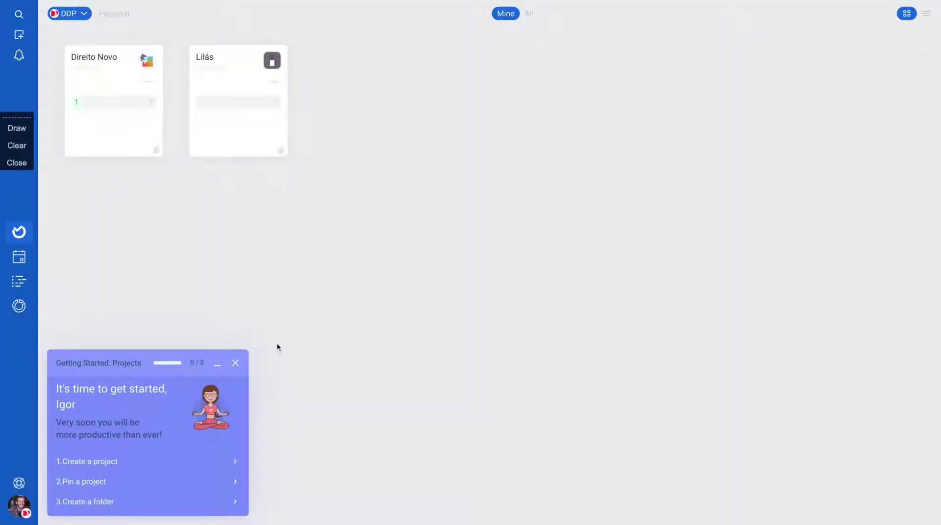
{"action": "left_click", "coordinate": [235, 363]}
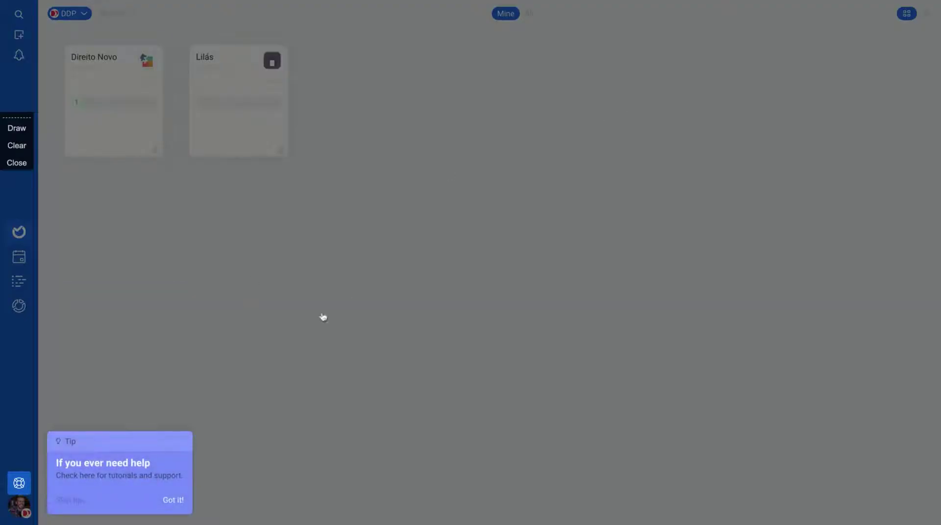
{"action": "left_click", "coordinate": [172, 500]}
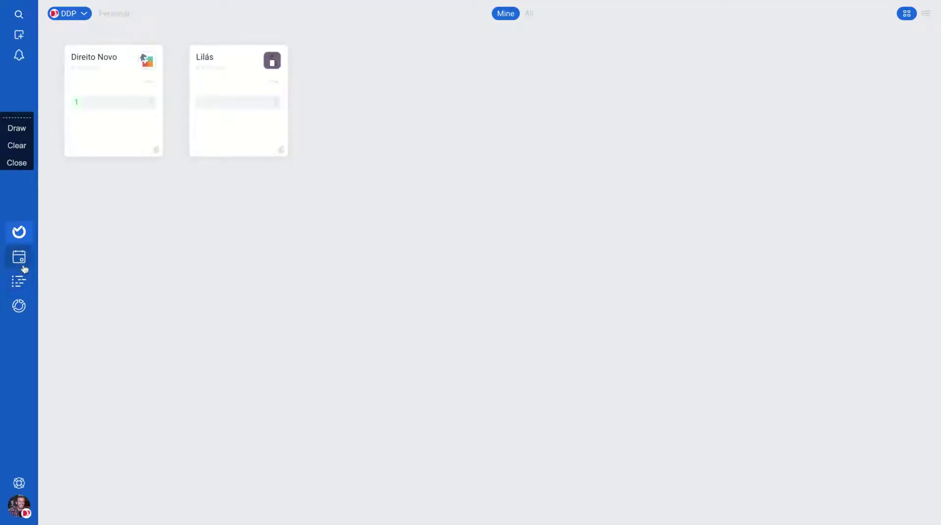
- Open the account settings and review the DDP organization's billing page for its current plan
{"action": "left_click", "coordinate": [22, 504]}
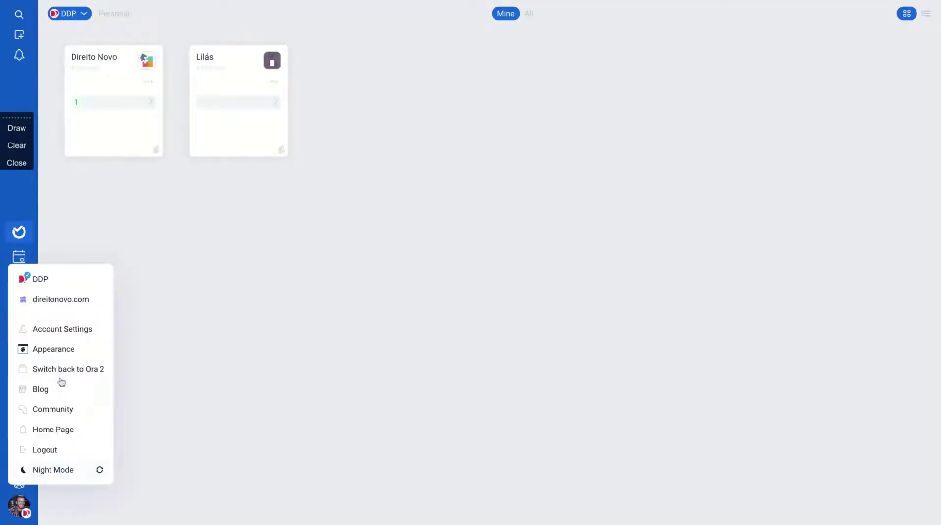
{"action": "left_click", "coordinate": [57, 335]}
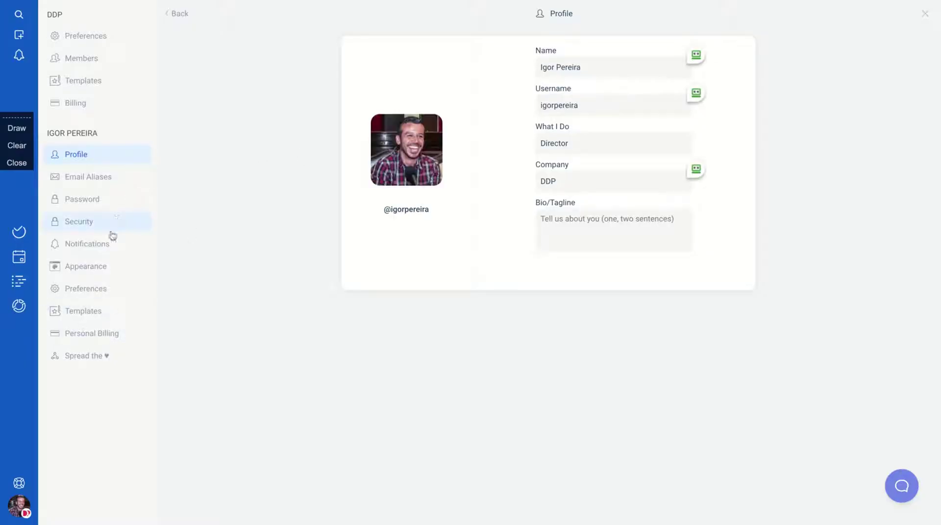
{"action": "left_click", "coordinate": [87, 110]}
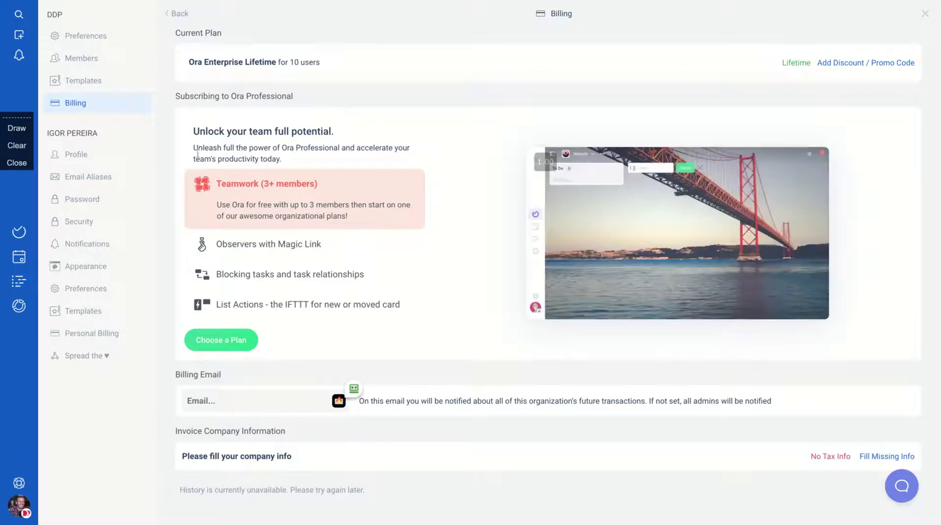
{"action": "scroll", "coordinate": [297, 274], "scroll_direction": "down", "scroll_amount": 1}
{"action": "scroll", "coordinate": [297, 274], "scroll_direction": "up", "scroll_amount": 1}
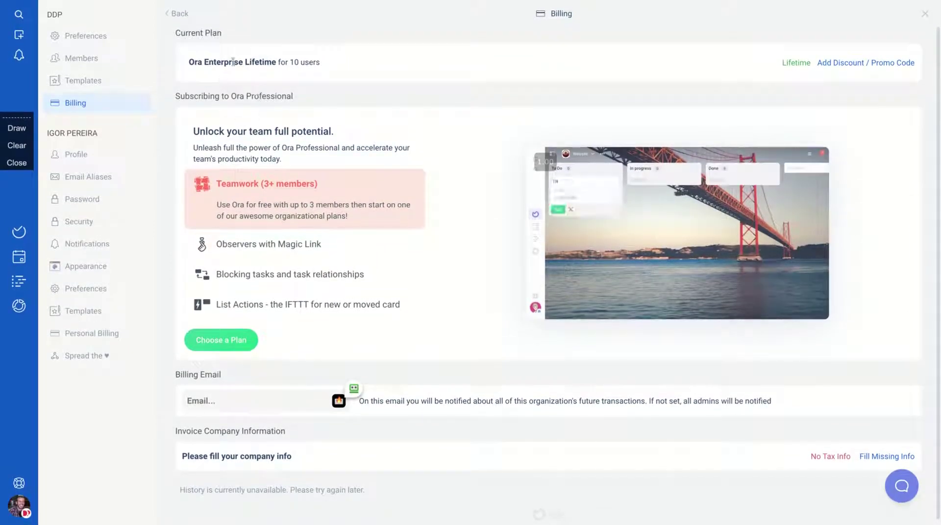
{"action": "left_click_drag", "start_coordinate": [255, 65], "coordinate": [321, 63]}
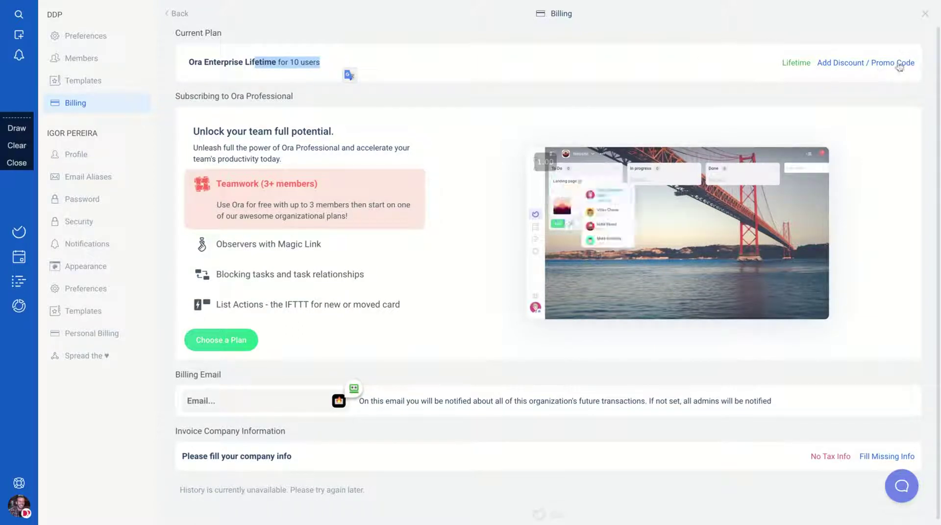
{"action": "left_click", "coordinate": [18, 123]}
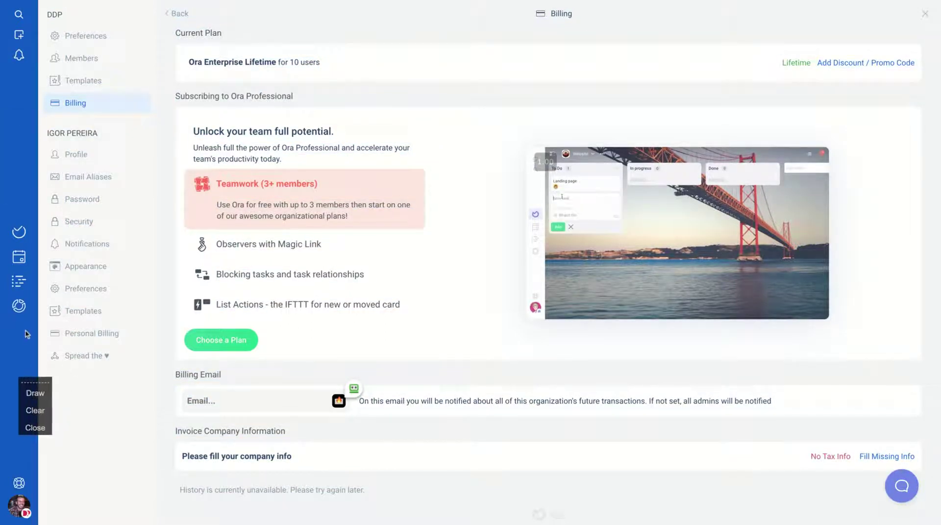
- Compare the DDP and Personal project lists and open the Berkeley project from the Personal ones
{"action": "left_click", "coordinate": [17, 231]}
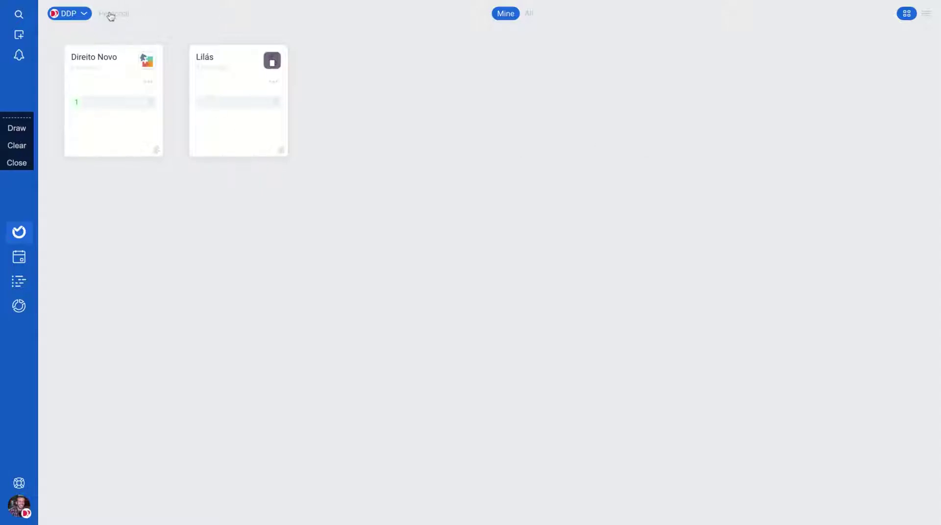
{"action": "left_click", "coordinate": [110, 16]}
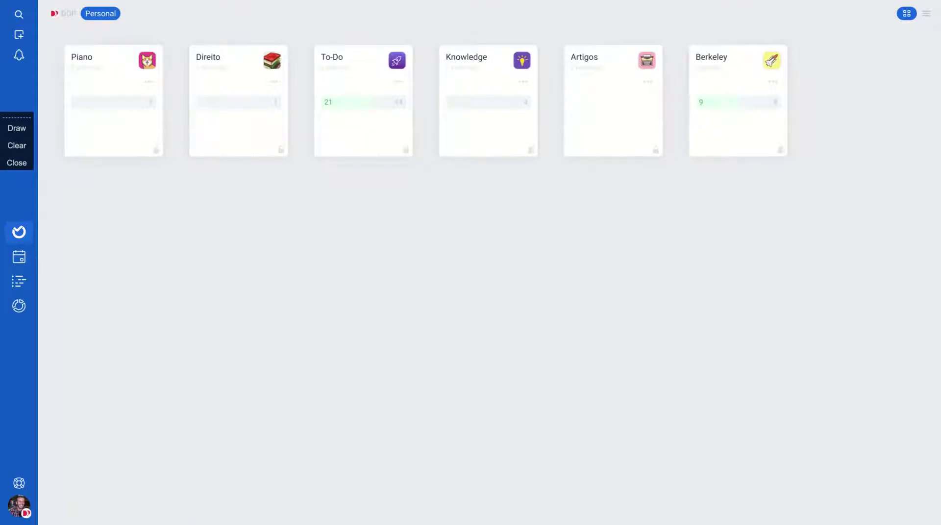
{"action": "left_click", "coordinate": [67, 15]}
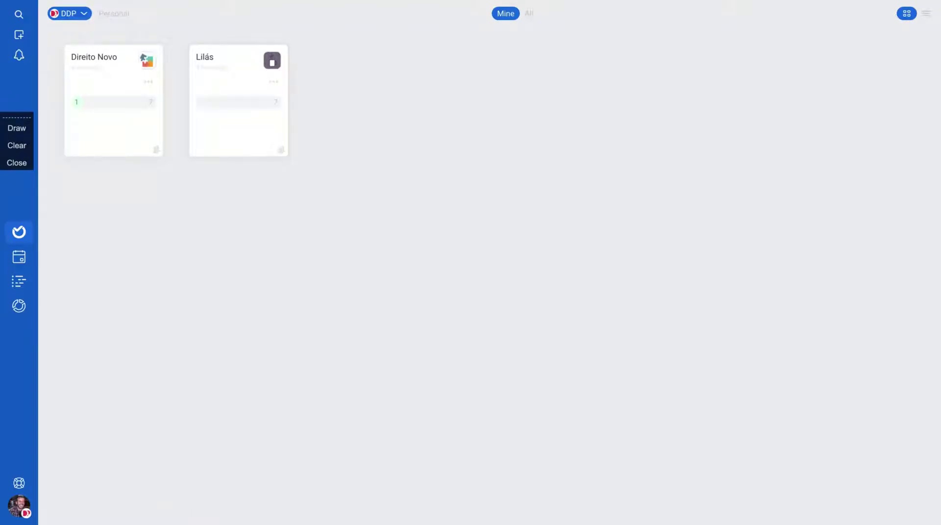
{"action": "left_click", "coordinate": [114, 13]}
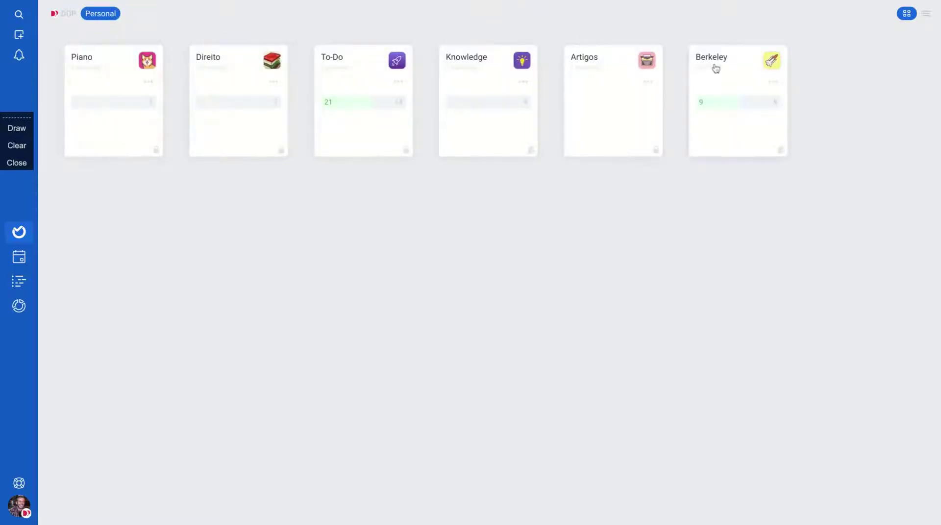
{"action": "left_click", "coordinate": [716, 69]}
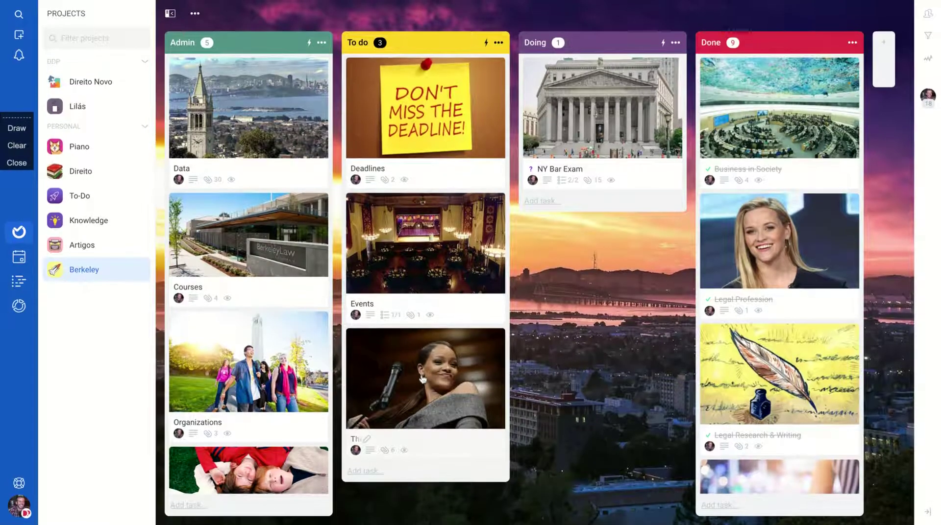
- Look through the Deadlines task in the To do list and preview its attachments Add-Drop-Fall19.pdf and miss-deadline.png
{"action": "left_click", "coordinate": [415, 103]}
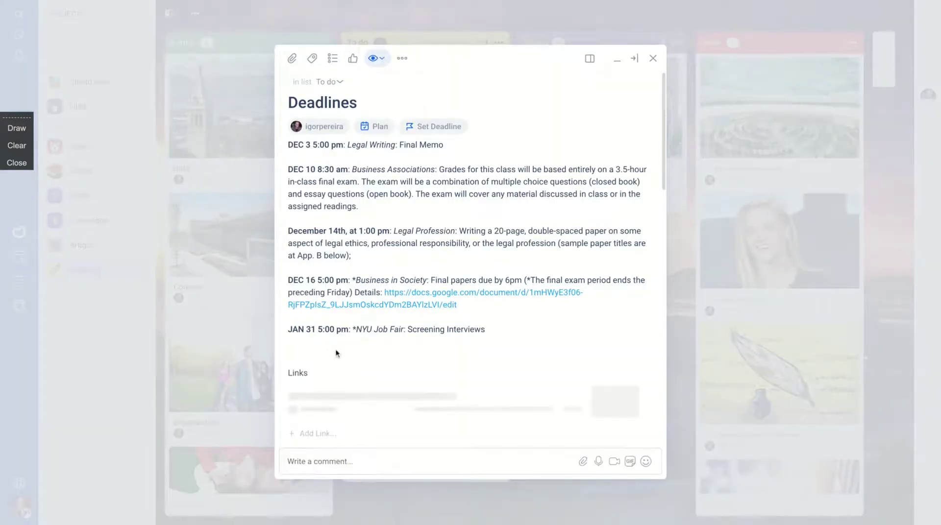
{"action": "scroll", "coordinate": [333, 349], "scroll_direction": "down", "scroll_amount": 10}
{"action": "scroll", "coordinate": [336, 352], "scroll_direction": "up", "scroll_amount": 1}
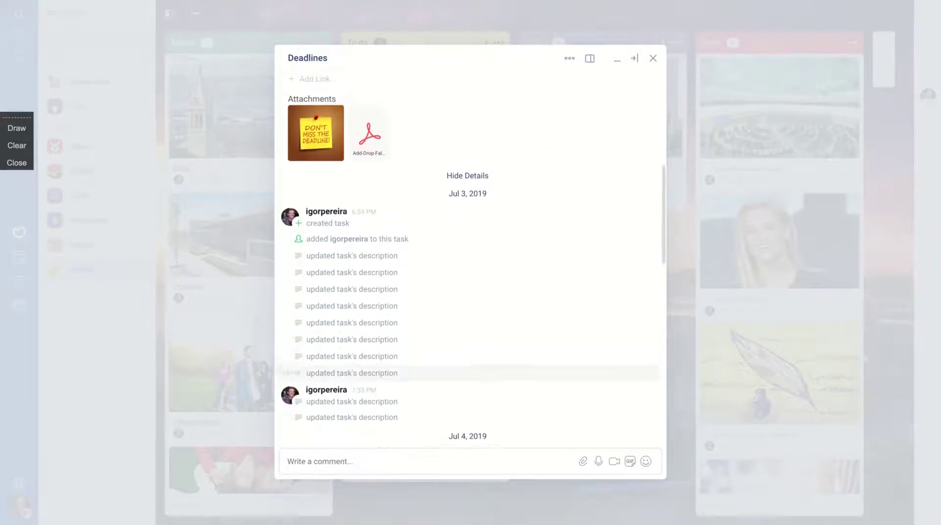
{"action": "left_click", "coordinate": [370, 131]}
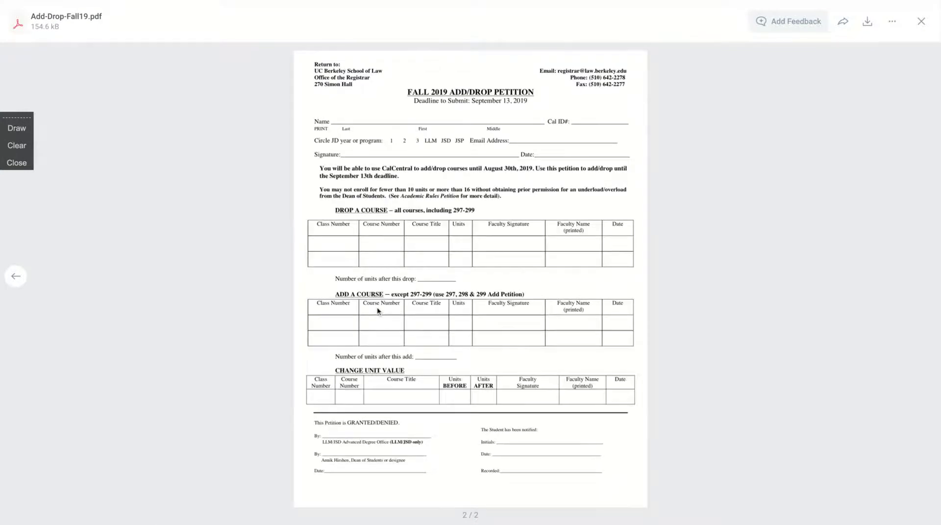
{"action": "left_click", "coordinate": [920, 21]}
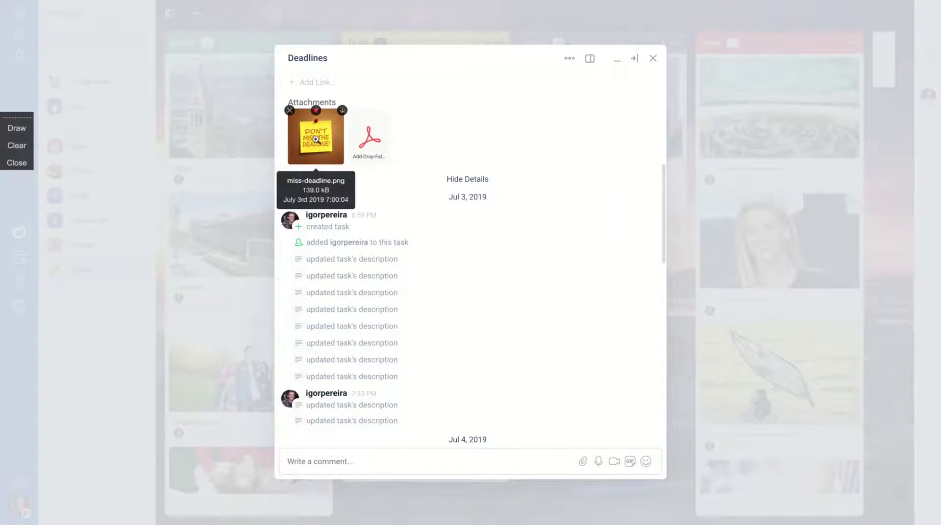
{"action": "left_click", "coordinate": [316, 141]}
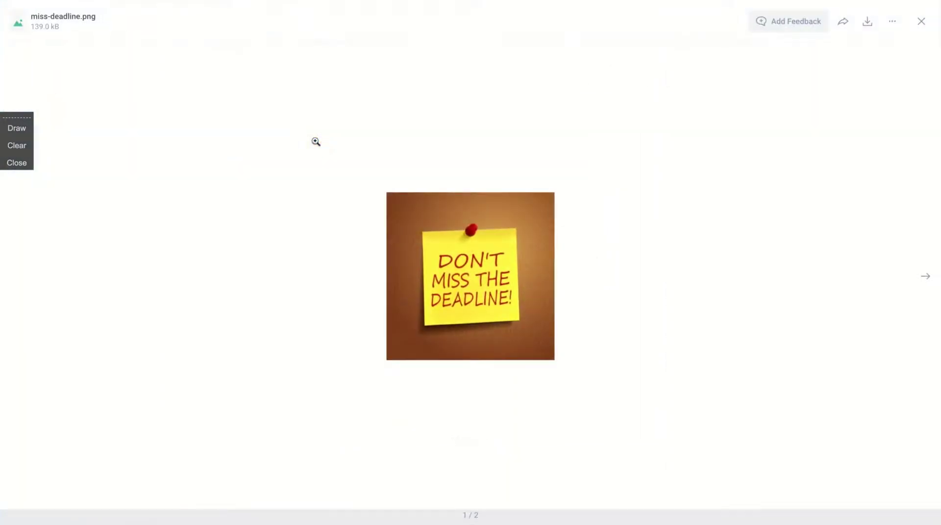
{"action": "left_click", "coordinate": [920, 20]}
{"action": "left_click", "coordinate": [194, 148]}
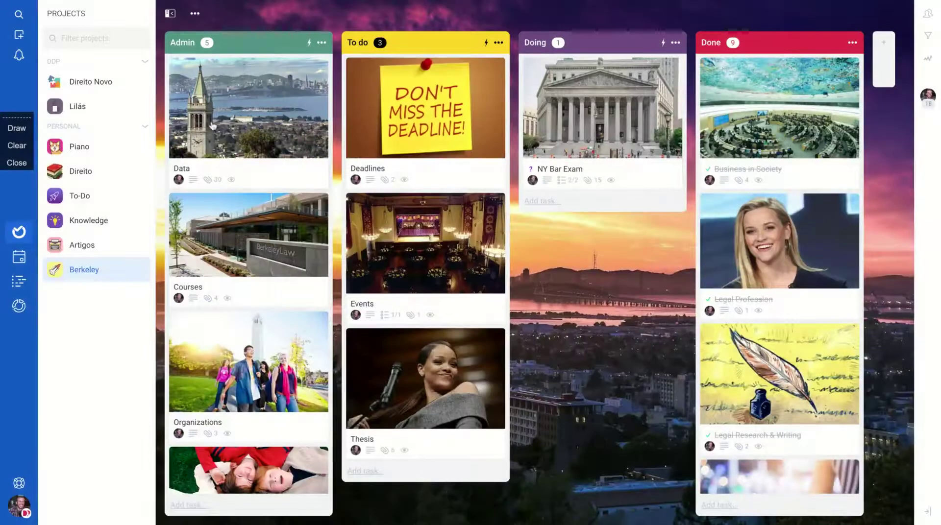
- Open the Data task in the Admin list and look through its description, links and attachments
{"action": "left_click", "coordinate": [221, 125]}
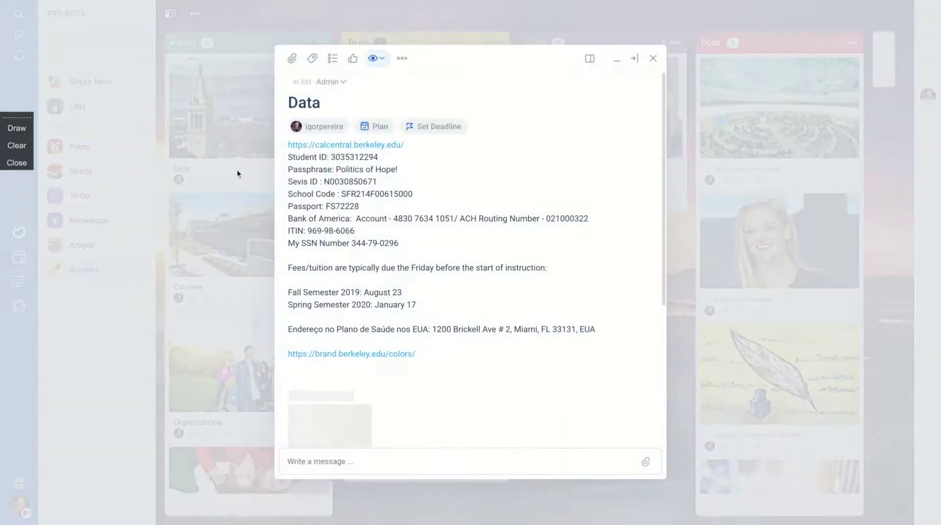
{"action": "scroll", "coordinate": [372, 314], "scroll_direction": "down", "scroll_amount": 10}
{"action": "scroll", "coordinate": [374, 300], "scroll_direction": "down", "scroll_amount": 3}
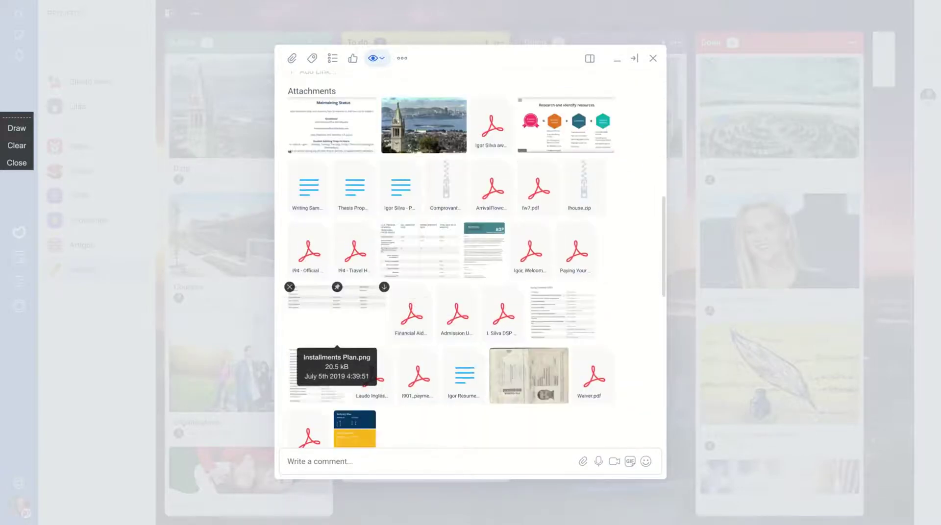
{"action": "scroll", "coordinate": [372, 287], "scroll_direction": "up", "scroll_amount": 1}
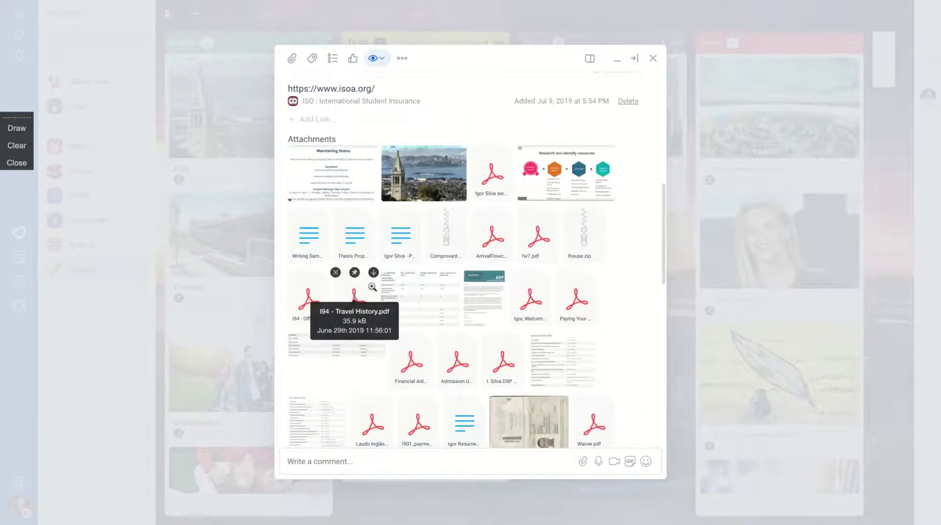
- Preview the Data task's attachments BIO Info.png, Berkeley.jpeg, the award letter PDF and fw7.pdf
{"action": "left_click", "coordinate": [345, 178]}
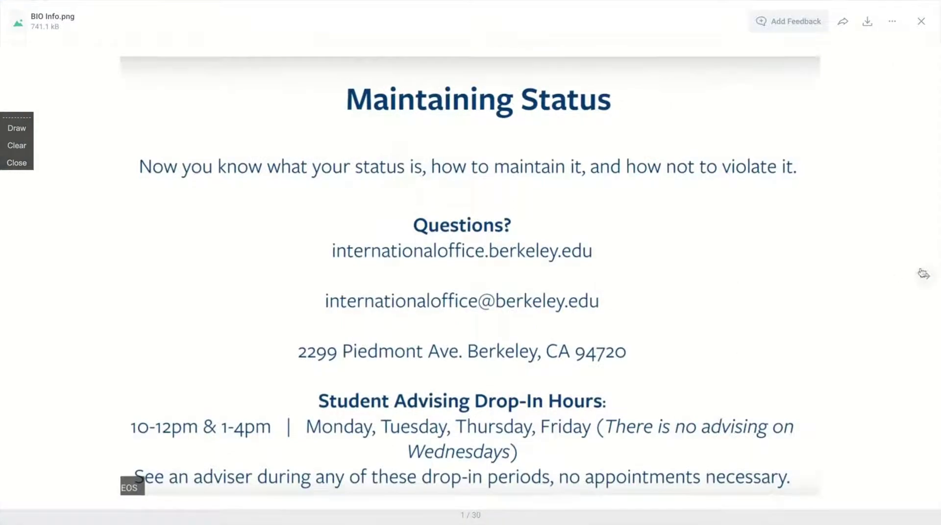
{"action": "left_click", "coordinate": [924, 277]}
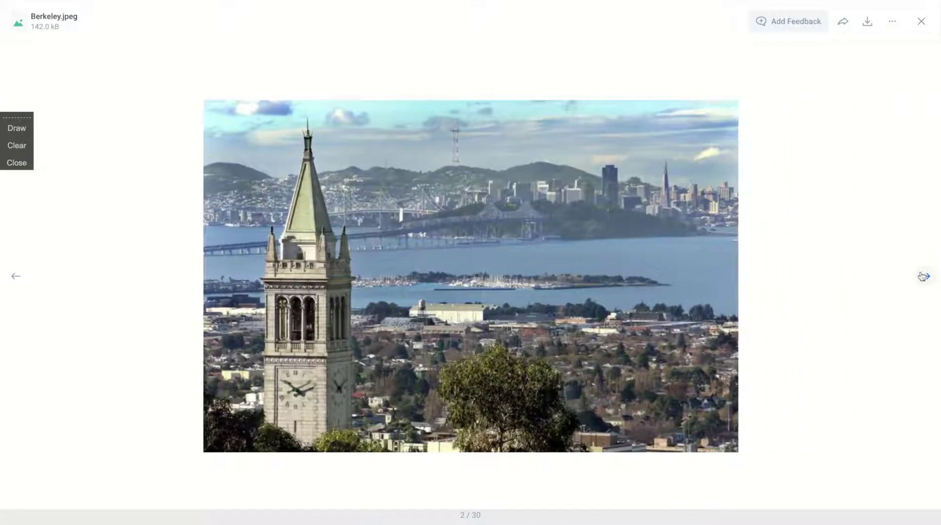
{"action": "left_click", "coordinate": [925, 276]}
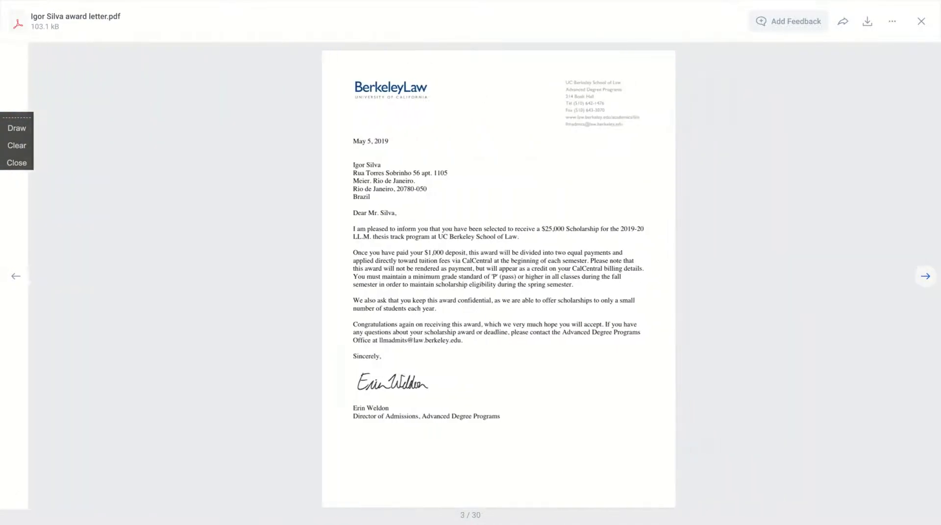
{"action": "left_click", "coordinate": [921, 21]}
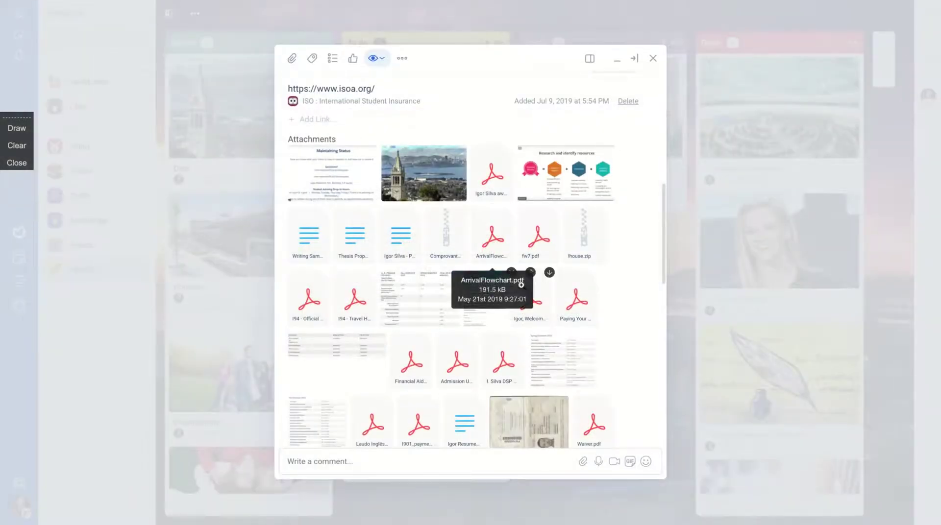
{"action": "left_click", "coordinate": [531, 246]}
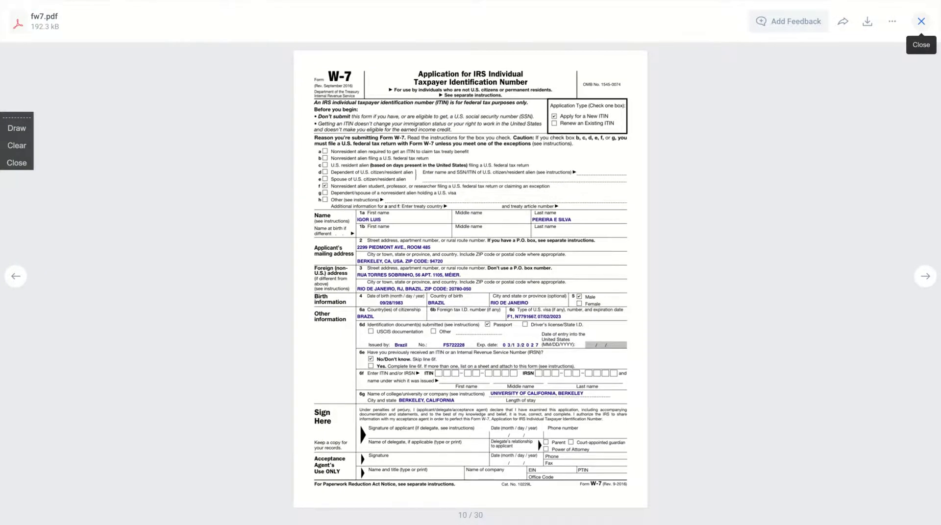
- Close the fw7.pdf preview and the Data task, and open the Lilás project in the DDP workspace
{"action": "left_click", "coordinate": [921, 22]}
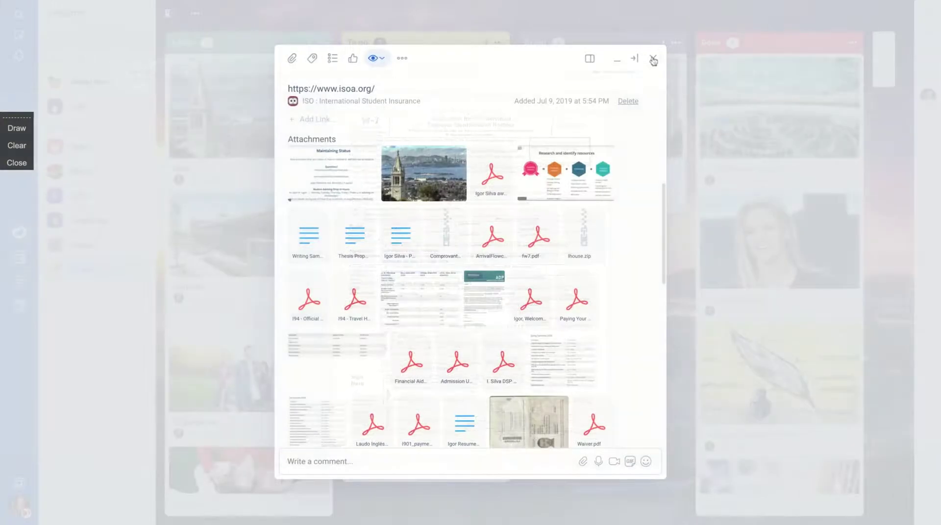
{"action": "left_click", "coordinate": [653, 60]}
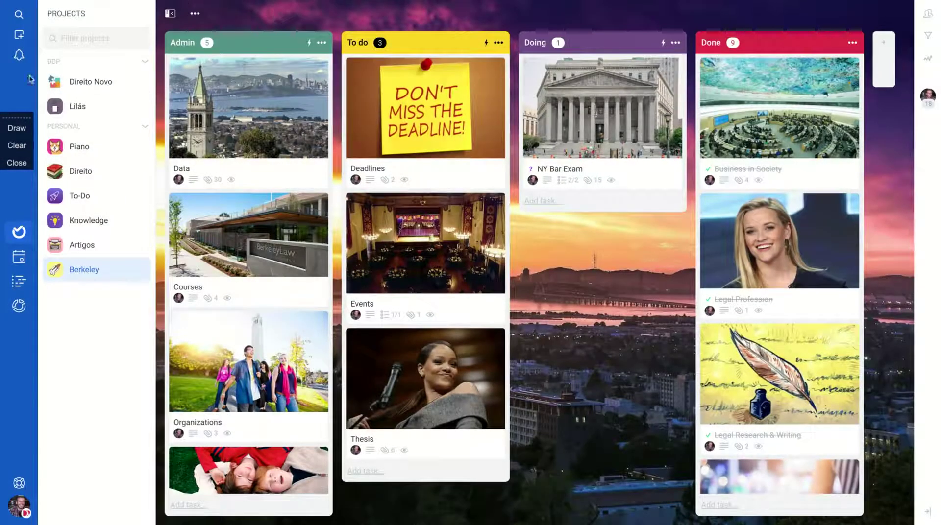
{"action": "left_click", "coordinate": [80, 106]}
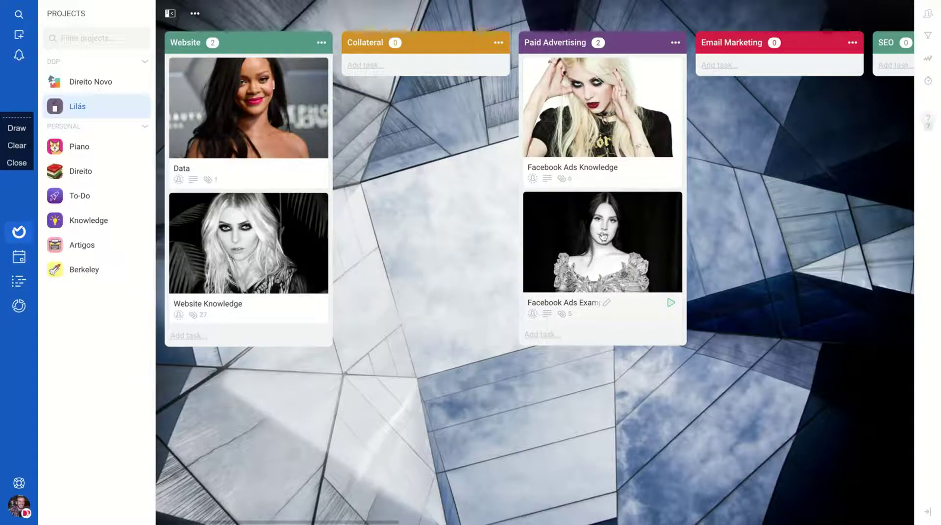
- Open the Facebook Ads Examples task in the Paid Advertising list and preview its attachments Ad 1.jpg, Ad 2.png, Ad 3.jpg and Lana.jpg
{"action": "left_click", "coordinate": [602, 237]}
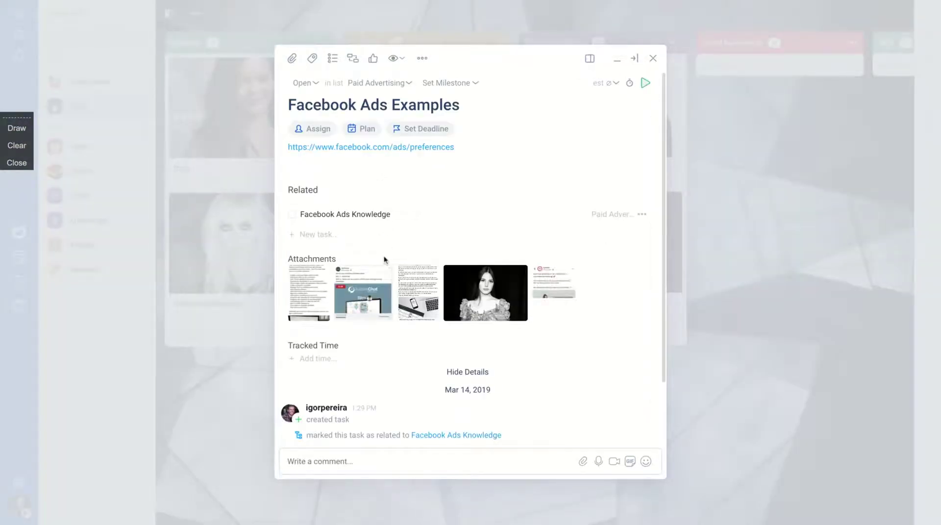
{"action": "left_click", "coordinate": [310, 298]}
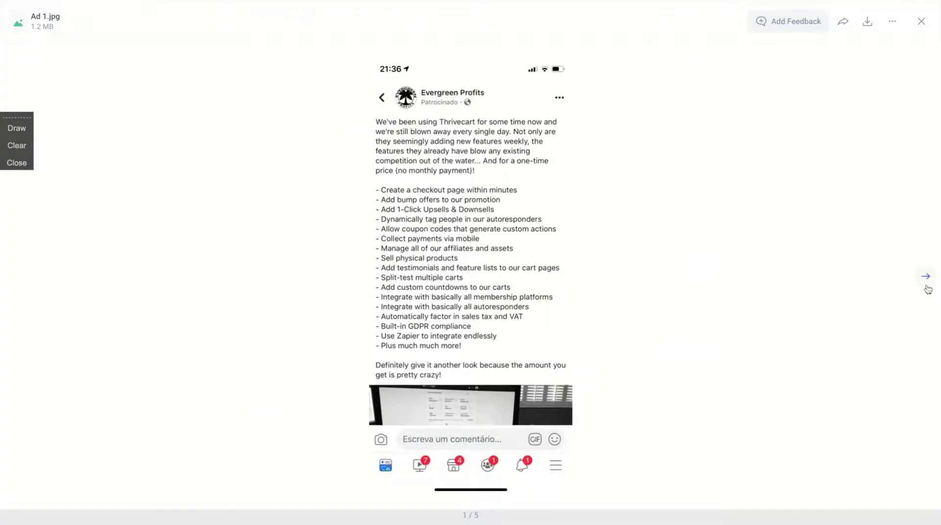
{"action": "left_click", "coordinate": [926, 288]}
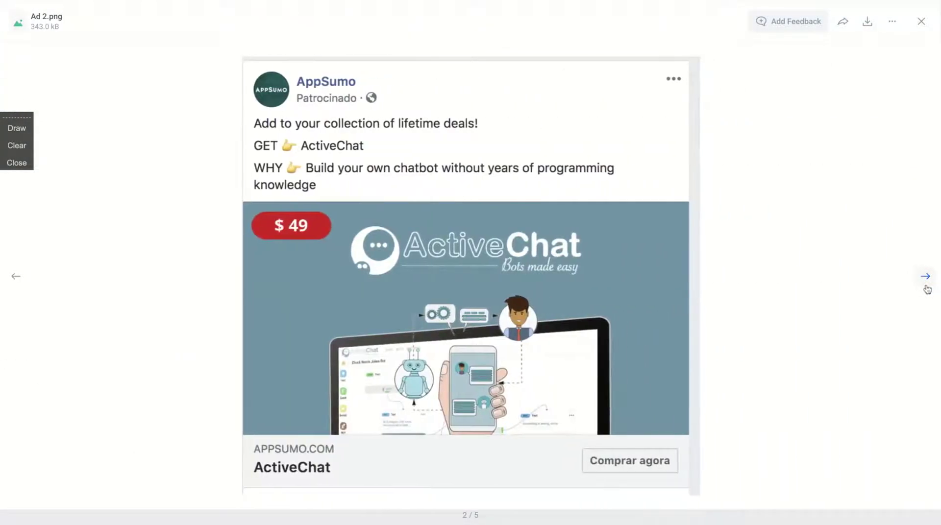
{"action": "left_click", "coordinate": [925, 275]}
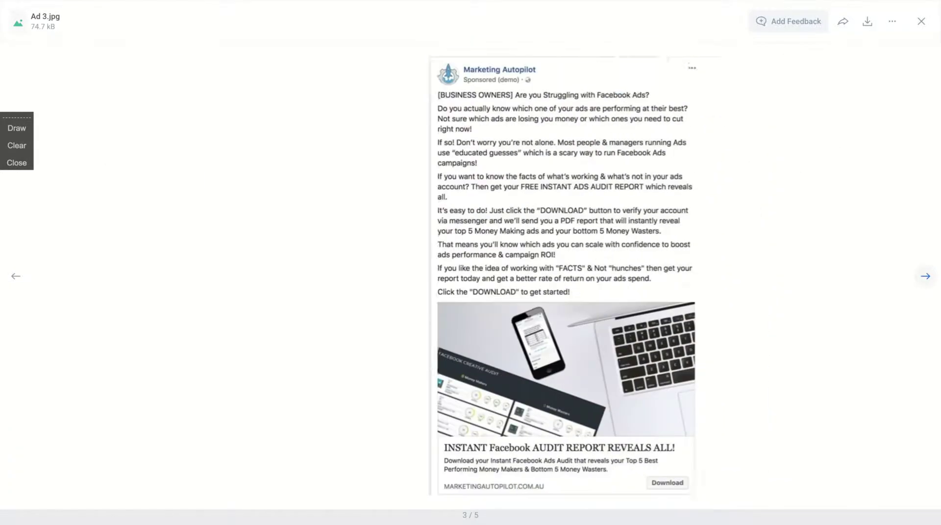
{"action": "left_click", "coordinate": [924, 276]}
{"action": "left_click", "coordinate": [924, 275]}
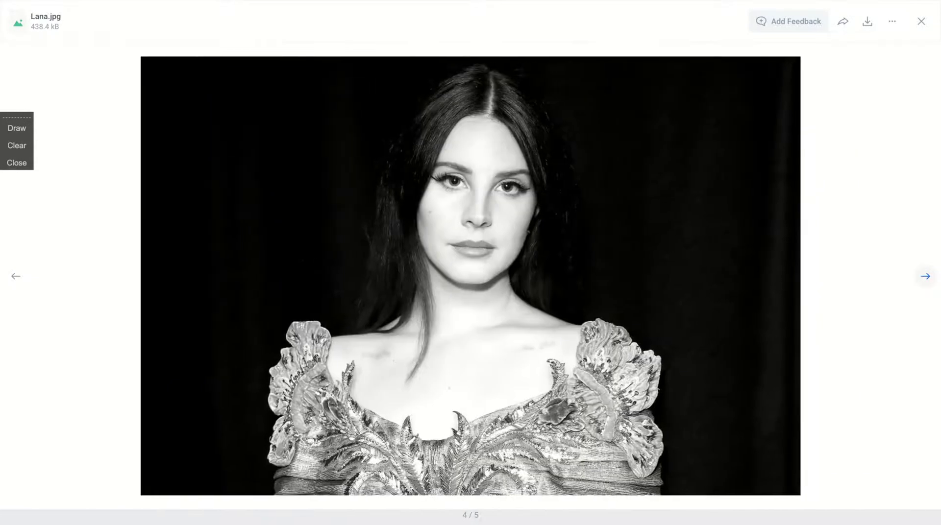
{"action": "left_click", "coordinate": [921, 21]}
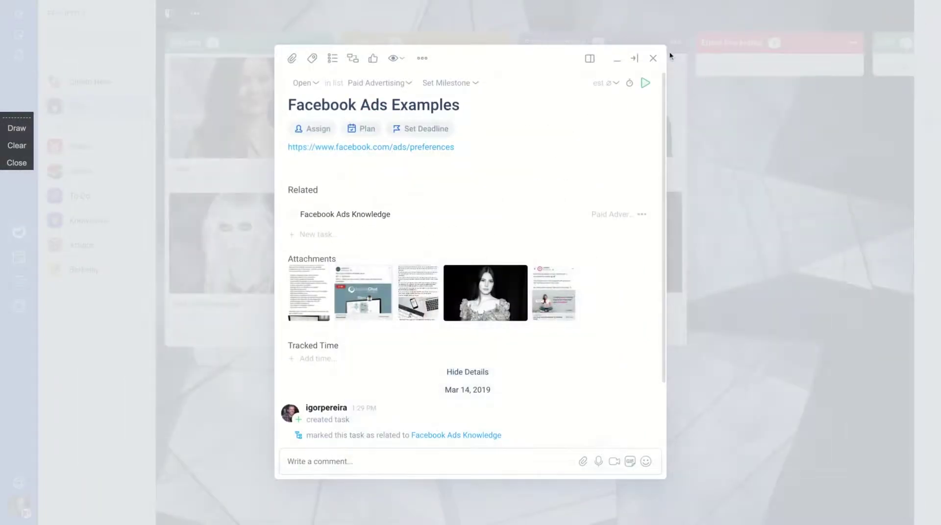
{"action": "left_click", "coordinate": [653, 59]}
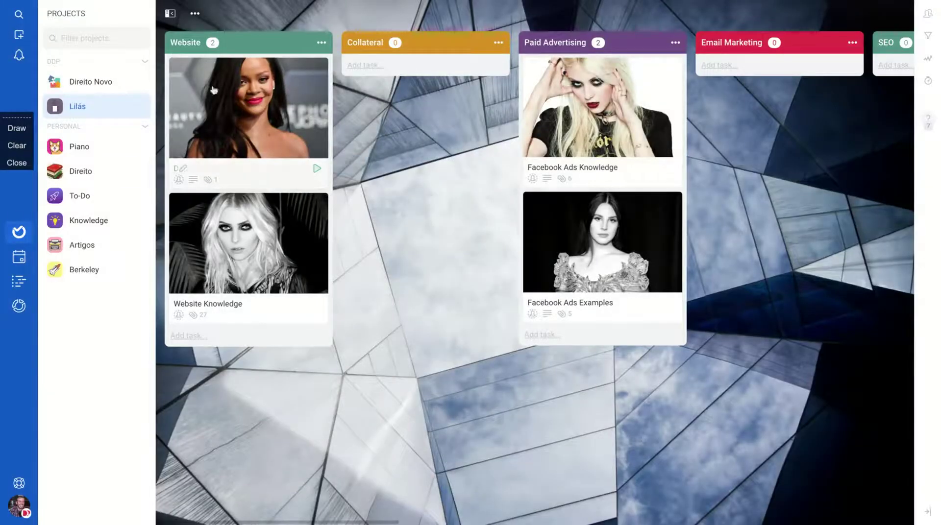
- Browse the General, Public, Software and Marketing templates offered for a new project without creating one
{"action": "left_click", "coordinate": [20, 38]}
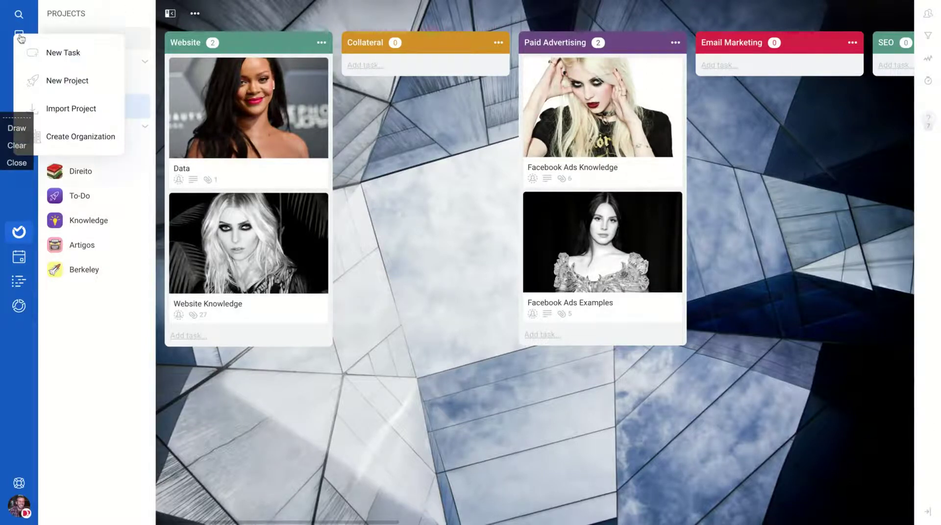
{"action": "left_click", "coordinate": [77, 90]}
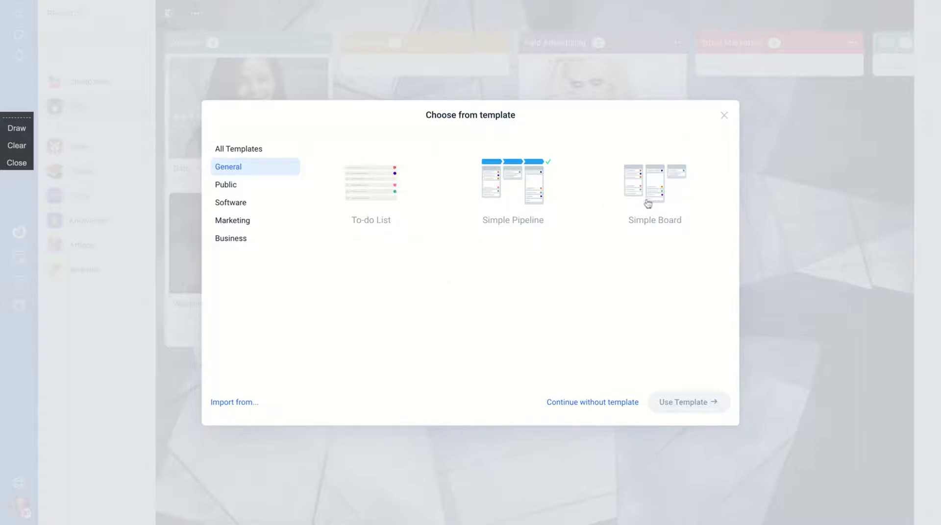
{"action": "left_click", "coordinate": [250, 185]}
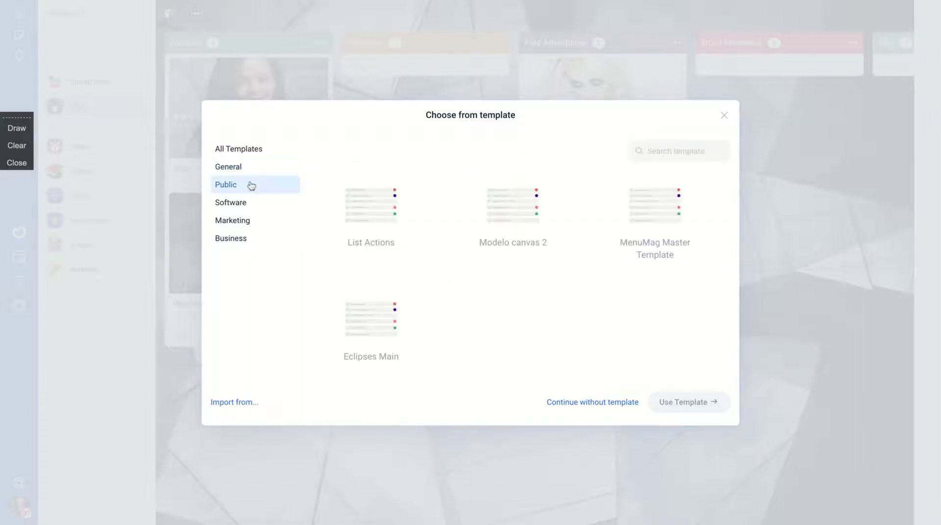
{"action": "left_click", "coordinate": [245, 203]}
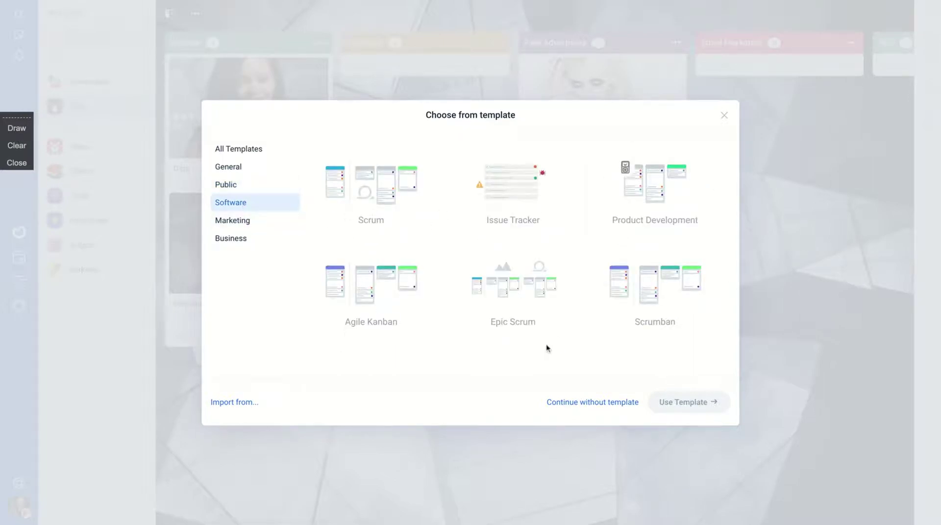
{"action": "left_click", "coordinate": [234, 230]}
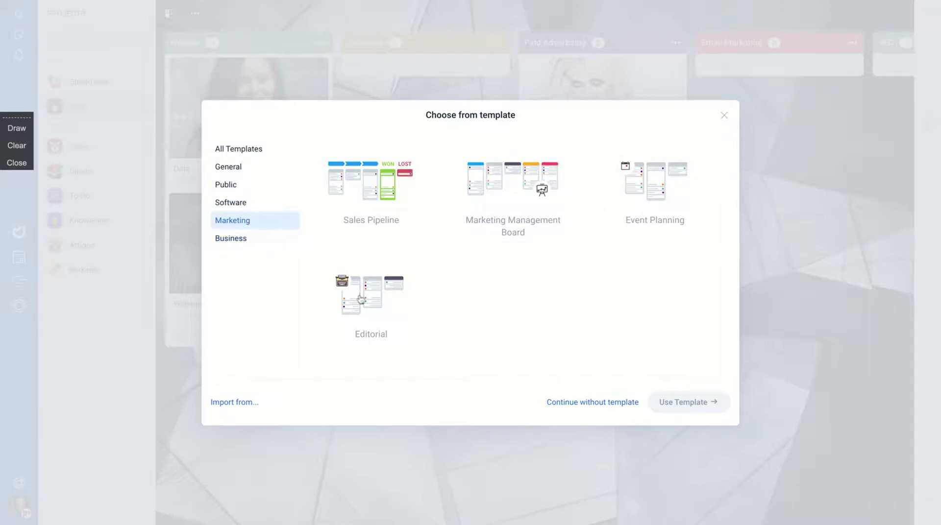
{"action": "left_click", "coordinate": [724, 115]}
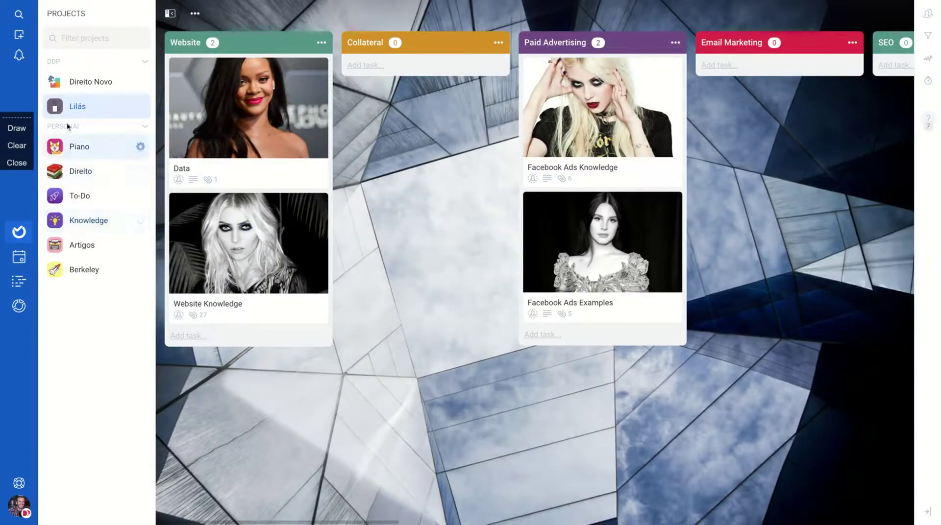
- Open the Direito Novo project and look across its board lists from Researching to Promotion
{"action": "left_click", "coordinate": [77, 83]}
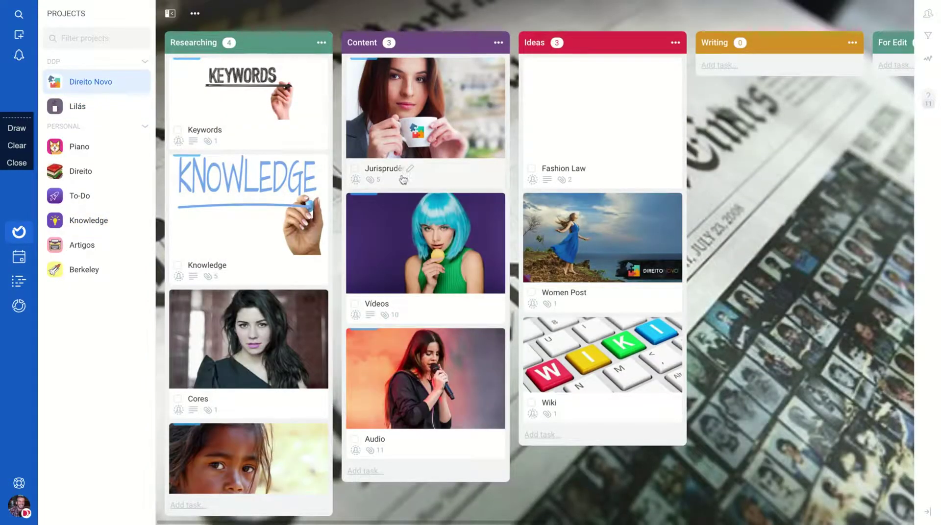
{"action": "scroll", "coordinate": [403, 179], "scroll_direction": "right", "scroll_amount": 5}
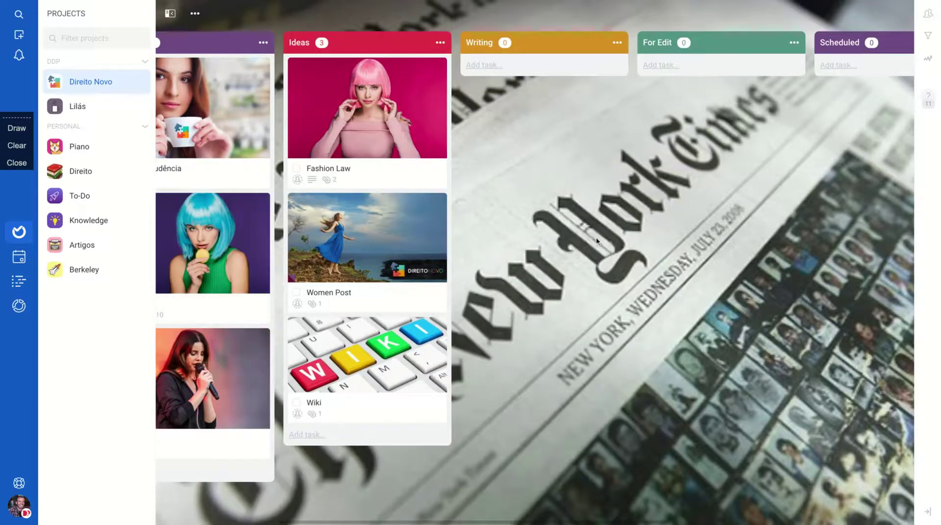
{"action": "scroll", "coordinate": [596, 237], "scroll_direction": "right", "scroll_amount": 9}
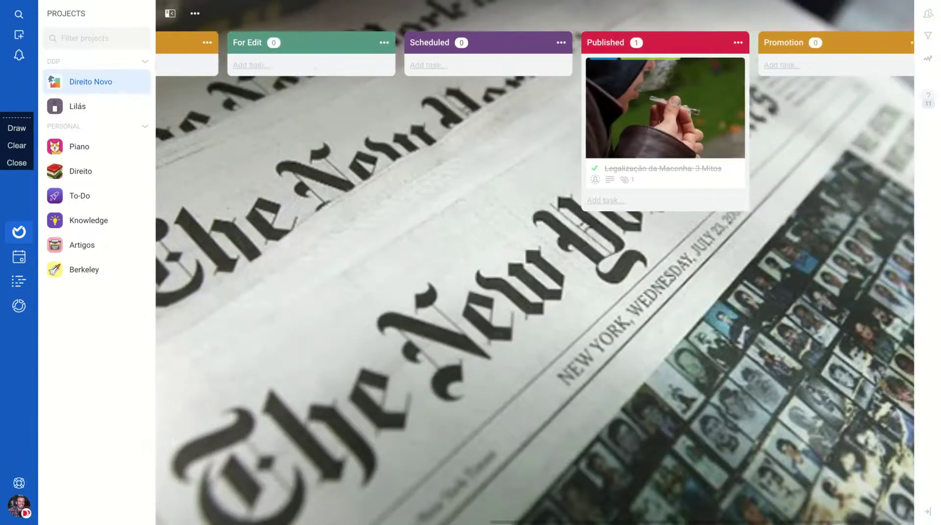
{"action": "scroll", "coordinate": [534, 274], "scroll_direction": "left", "scroll_amount": 14}
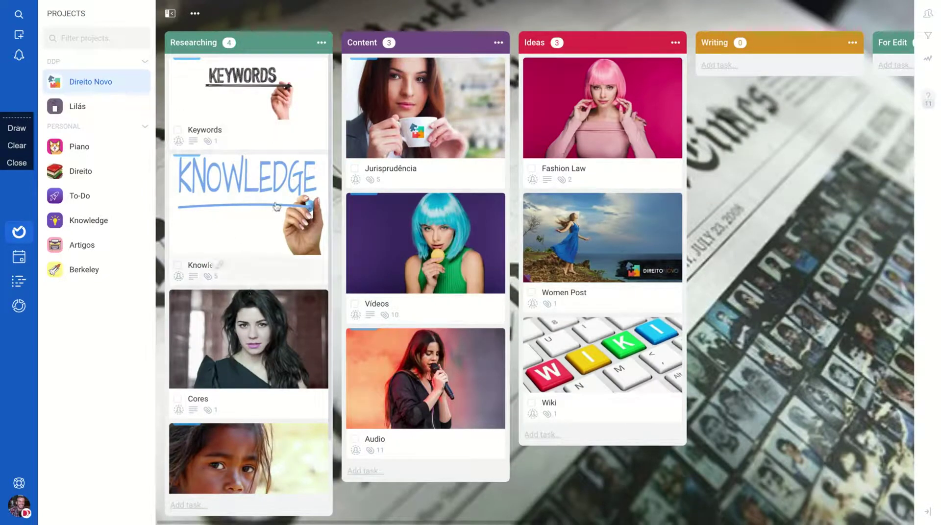
{"action": "scroll", "coordinate": [277, 206], "scroll_direction": "down", "scroll_amount": 1}
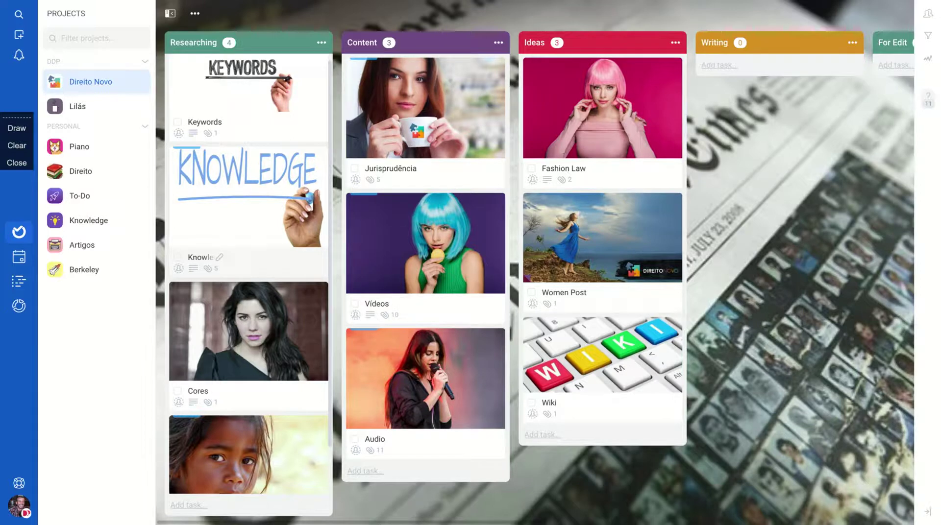
- Look at the Direito Novo reports, timeline and agenda views, and dismiss the agenda's getting-started guide
{"action": "left_click", "coordinate": [18, 306]}
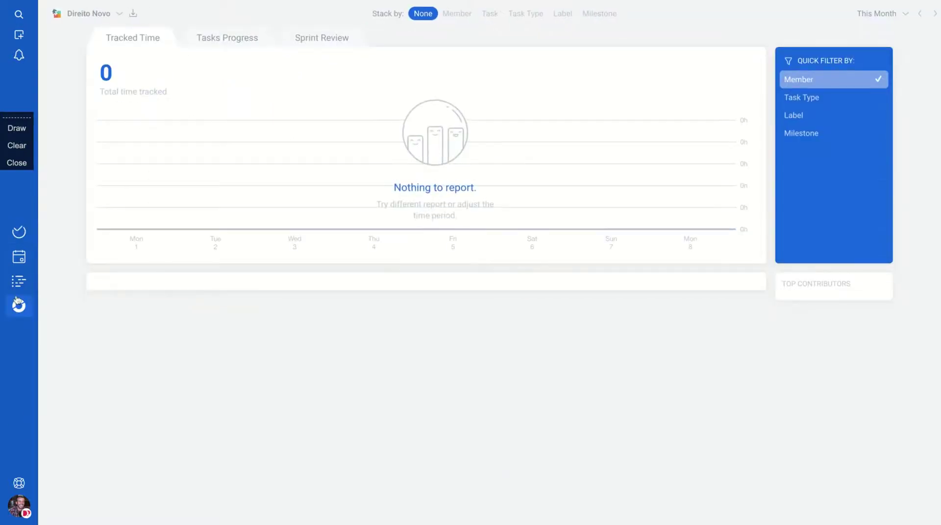
{"action": "left_click", "coordinate": [18, 281]}
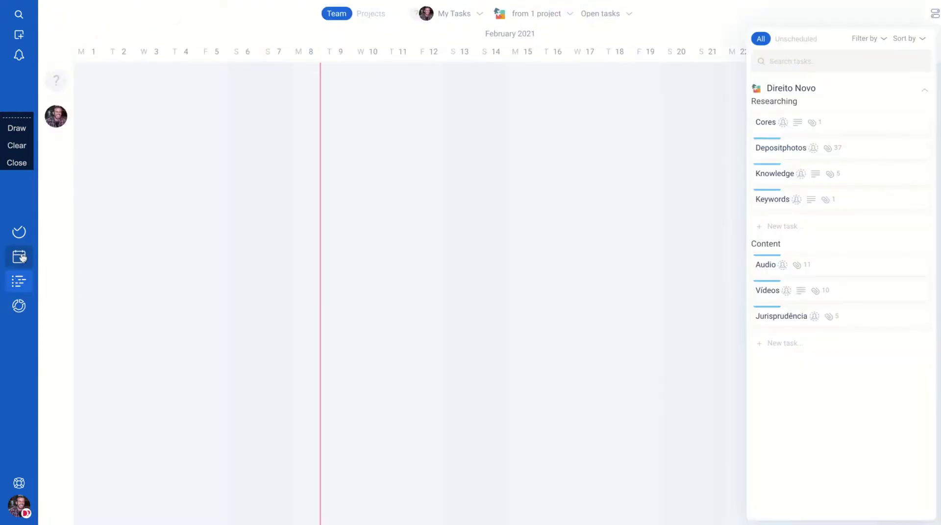
{"action": "left_click", "coordinate": [21, 258]}
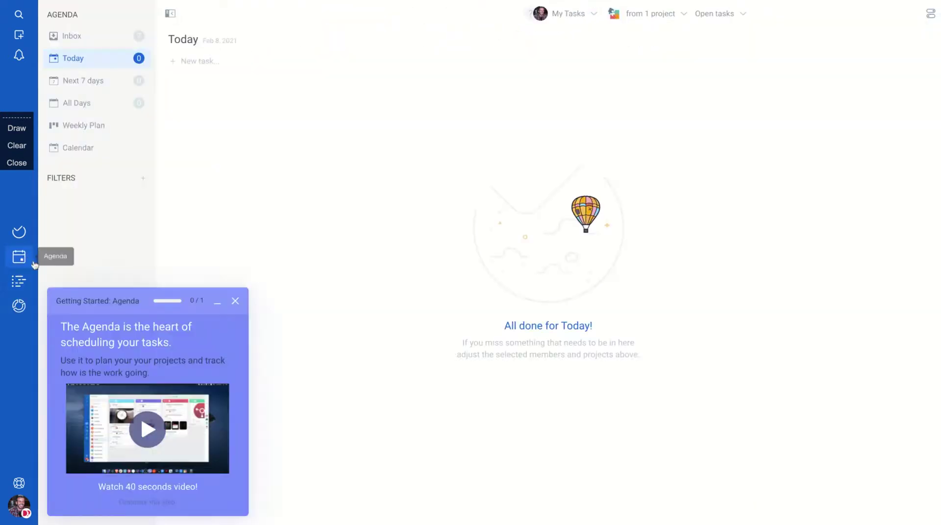
{"action": "left_click", "coordinate": [234, 301]}
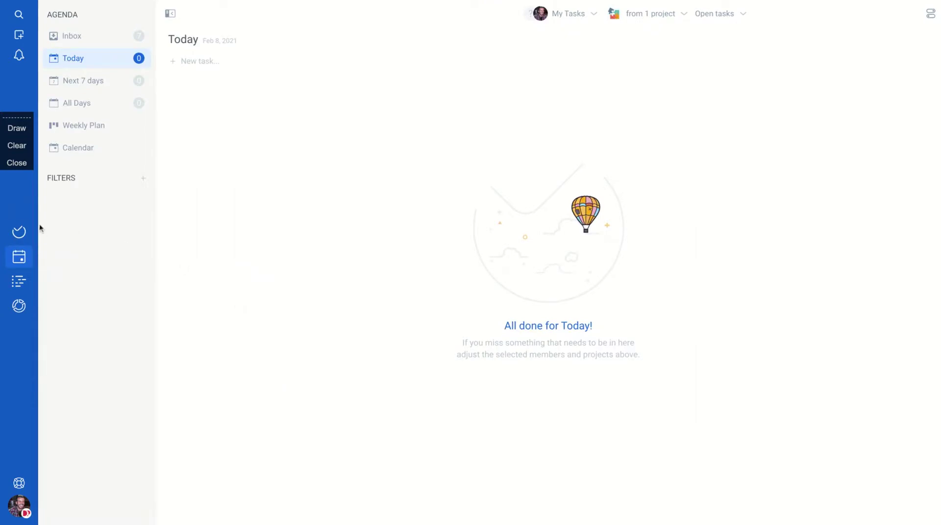
- Return to the Direito Novo board and view the description and attachments of the Fashion Law task in the Ideas list
{"action": "left_click", "coordinate": [25, 231]}
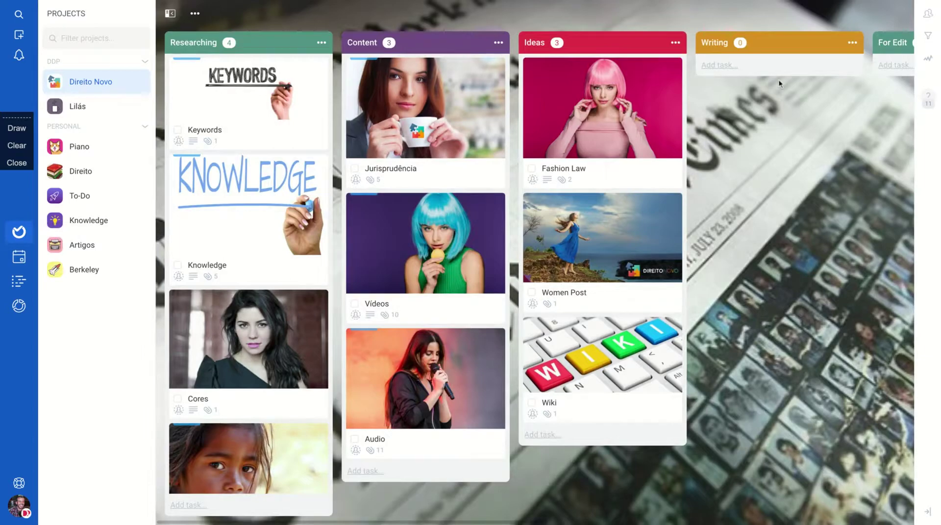
{"action": "left_click", "coordinate": [624, 105]}
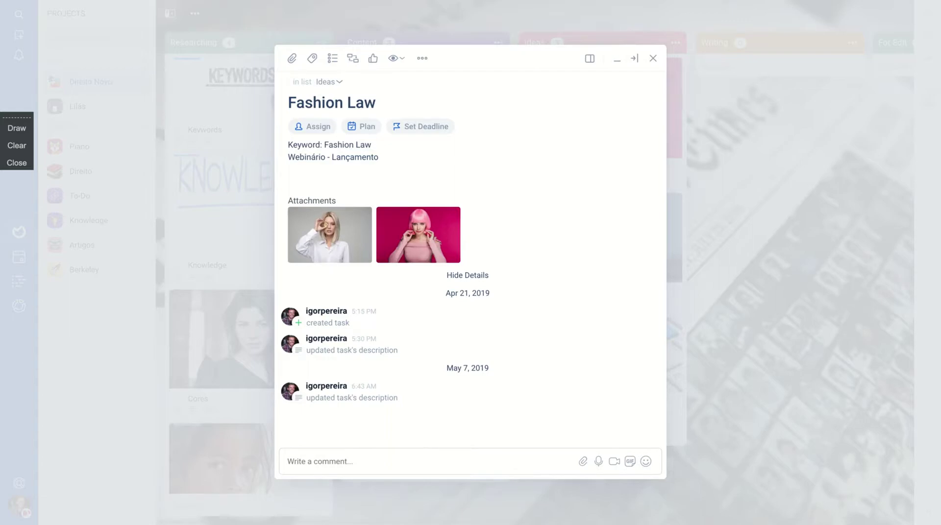
{"action": "left_click", "coordinate": [655, 57]}
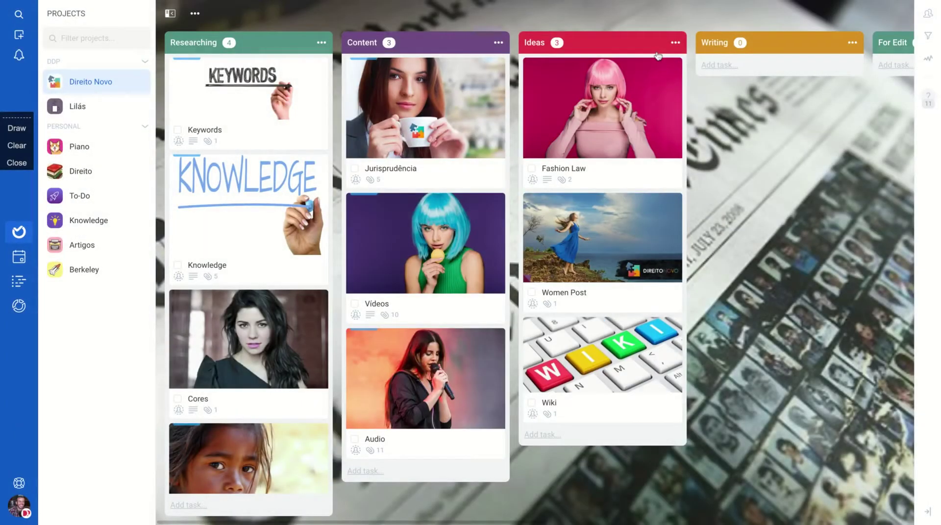